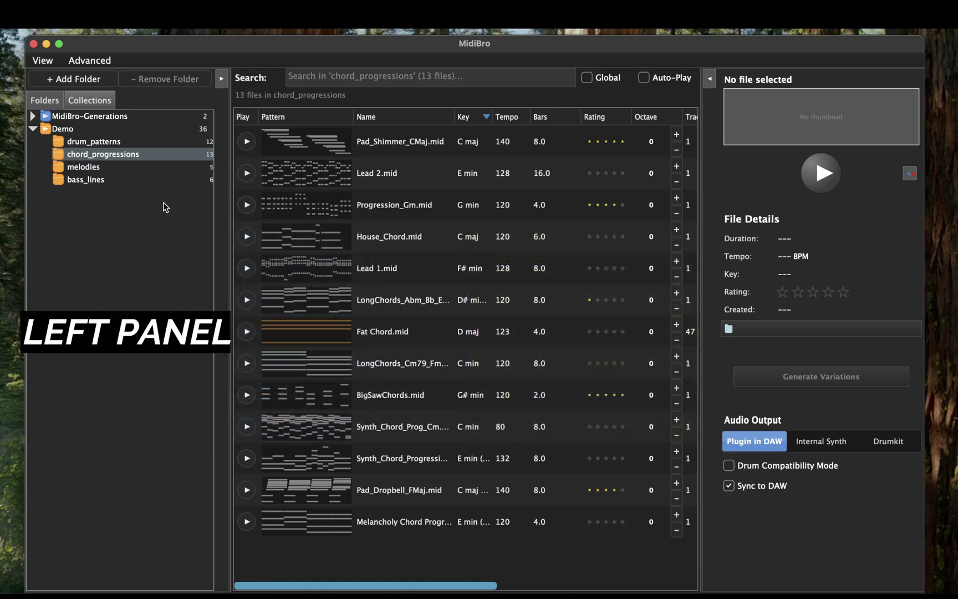
Step: Browse drum_patterns and chord_progressions, view smart collections, and inspect BigSawChords.mid's details
click(118, 146)
click(107, 159)
click(90, 100)
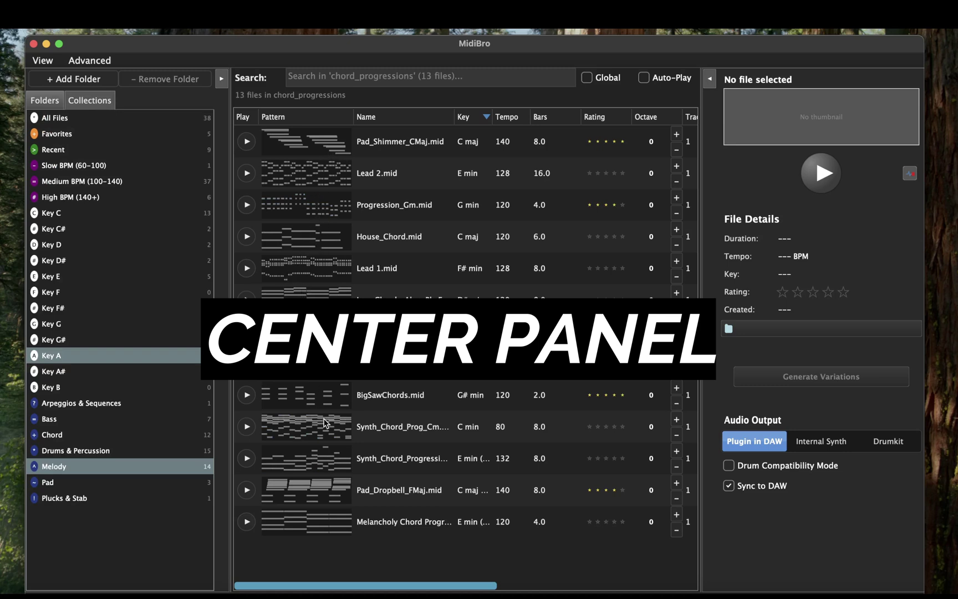
click(333, 395)
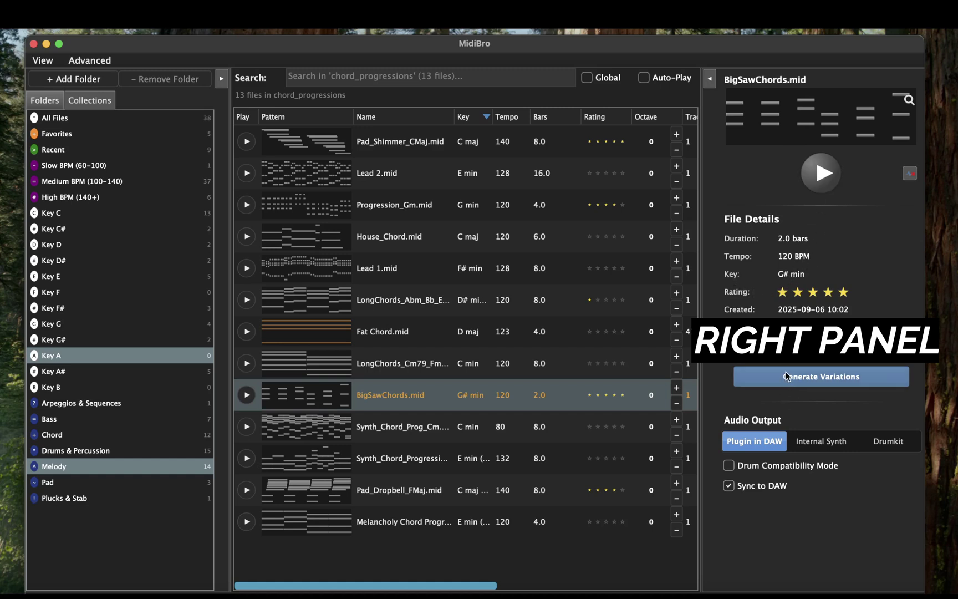
click(45, 98)
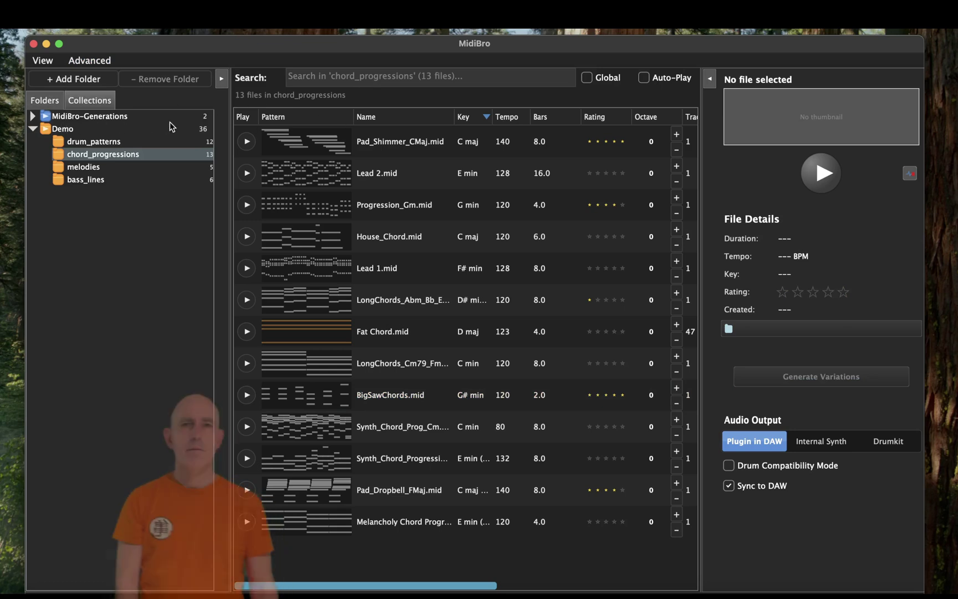
Step: Drag the MIDI_Packs_6K folder into the library, then expand and collapse it in the tree
drag(957, 207, 95, 225)
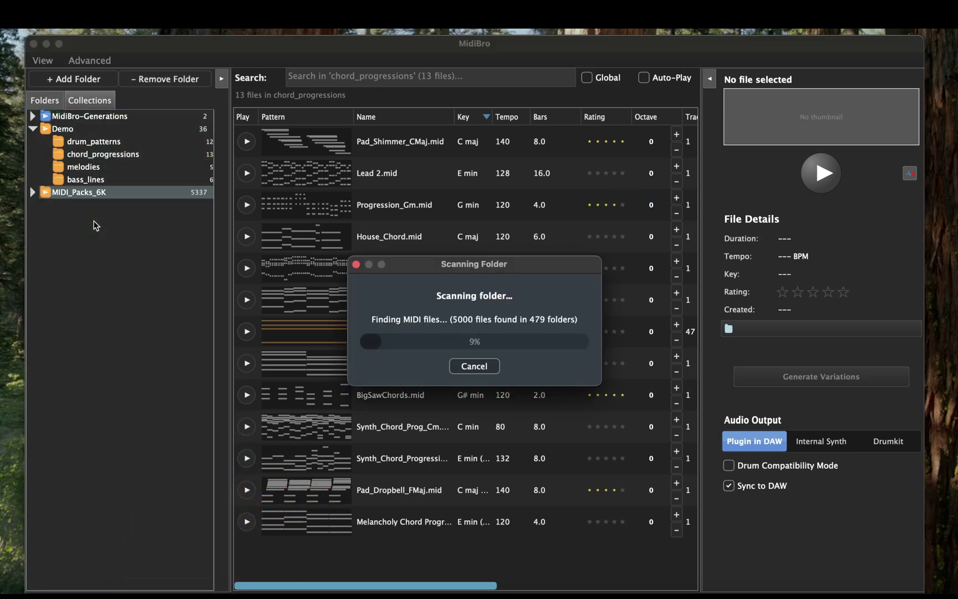
click(32, 192)
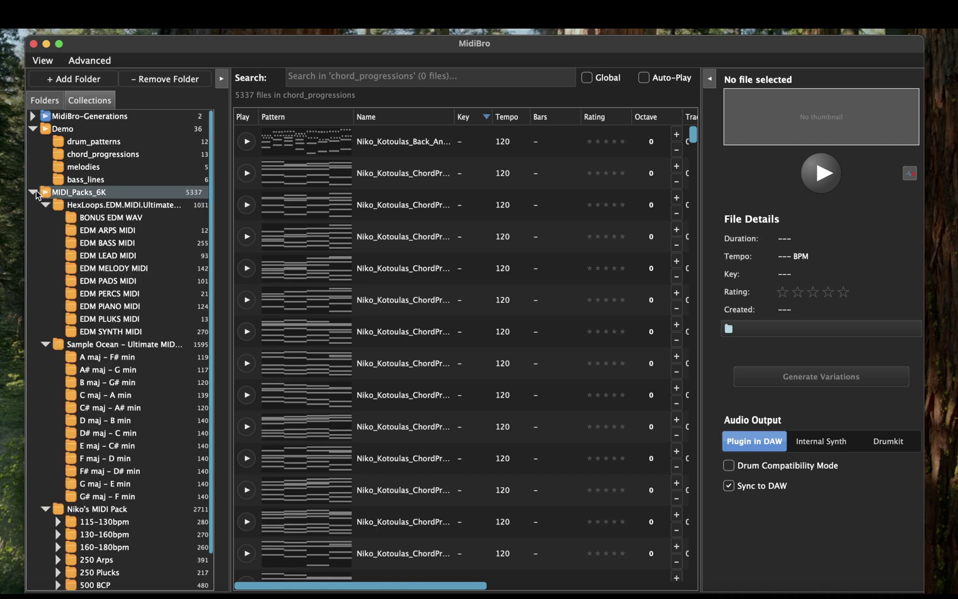
click(34, 192)
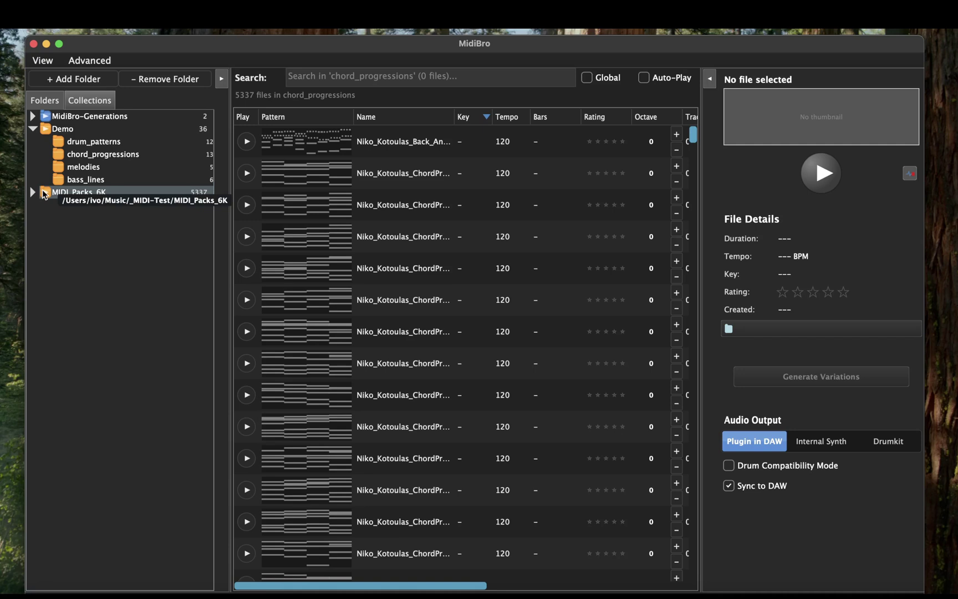
Step: Browse the Favorites, Recent, slow/medium/high tempo, and Key C, C# and F collections
click(91, 101)
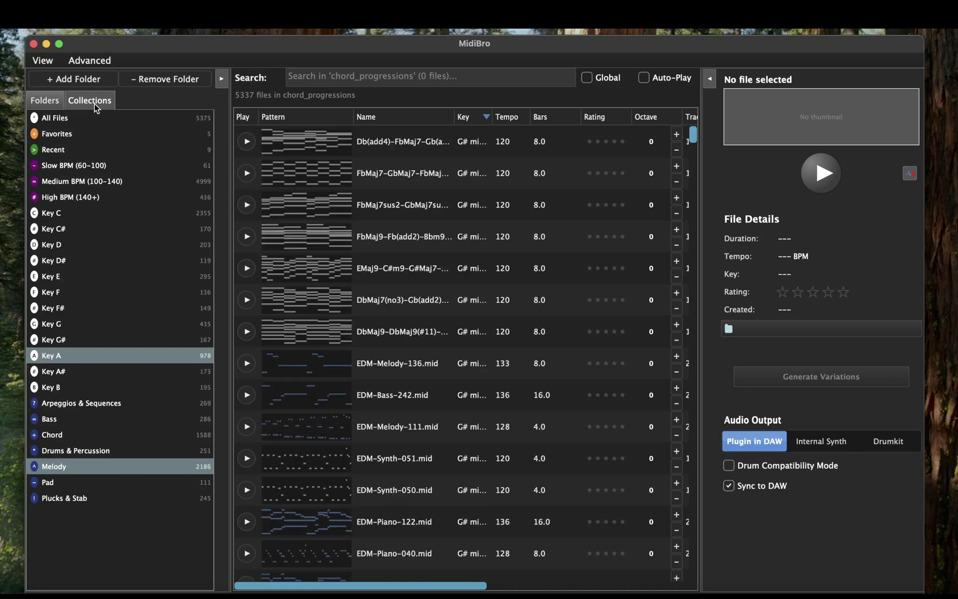
click(67, 134)
click(52, 151)
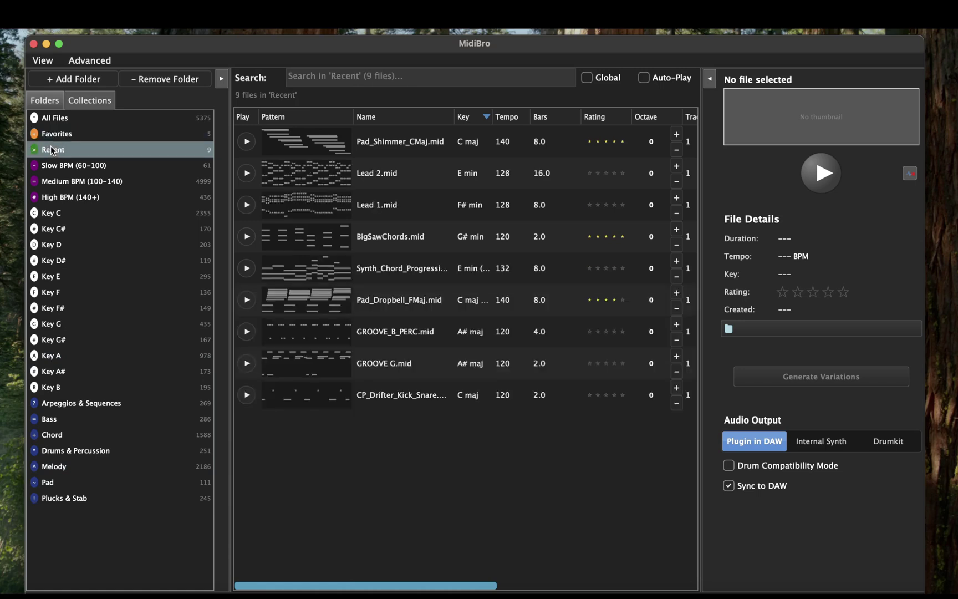
click(73, 167)
click(75, 184)
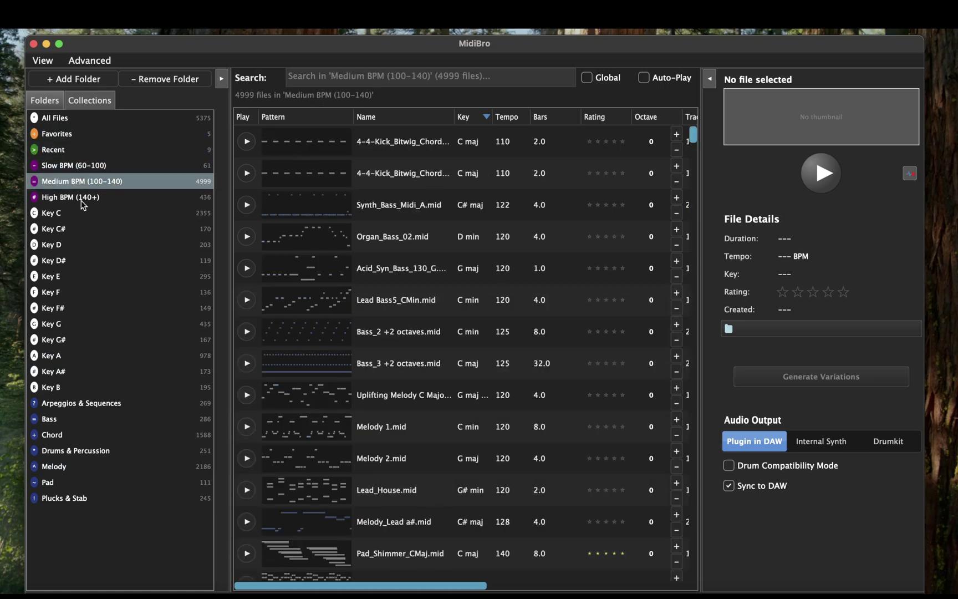
click(84, 197)
click(57, 216)
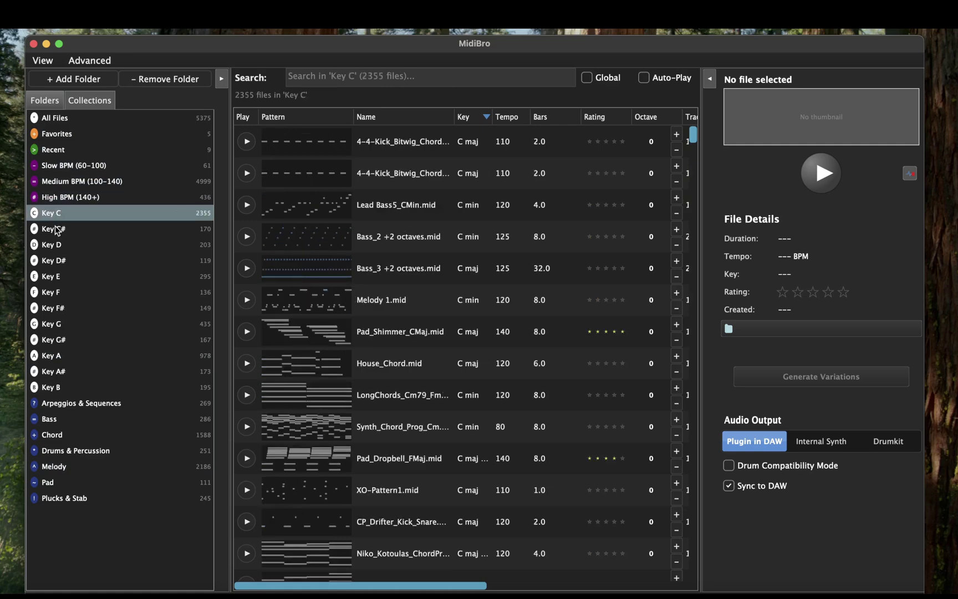
click(56, 230)
click(64, 284)
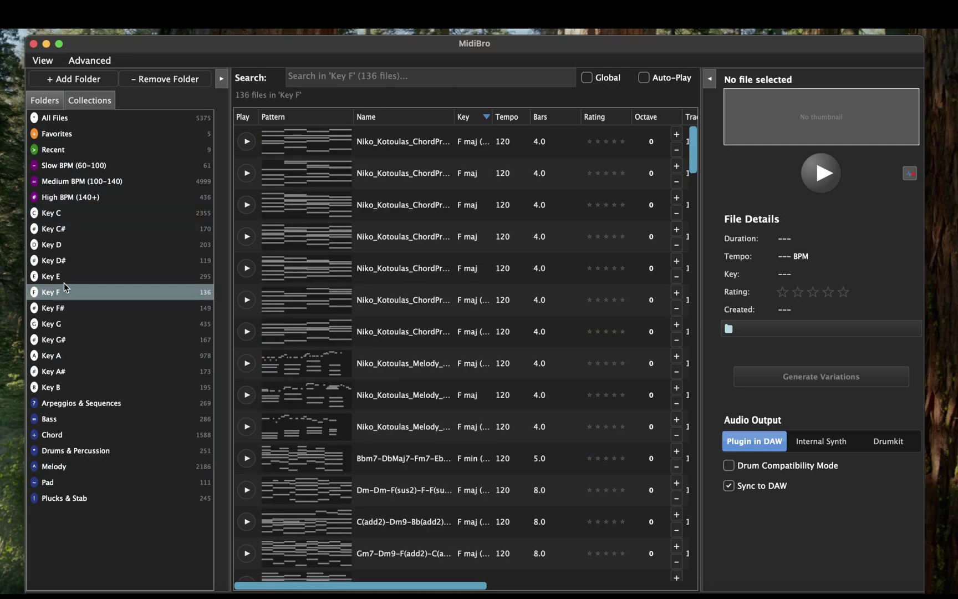
Step: Try Bass and Chords, then combine Melody with Key A to list 546 files
click(46, 424)
click(48, 434)
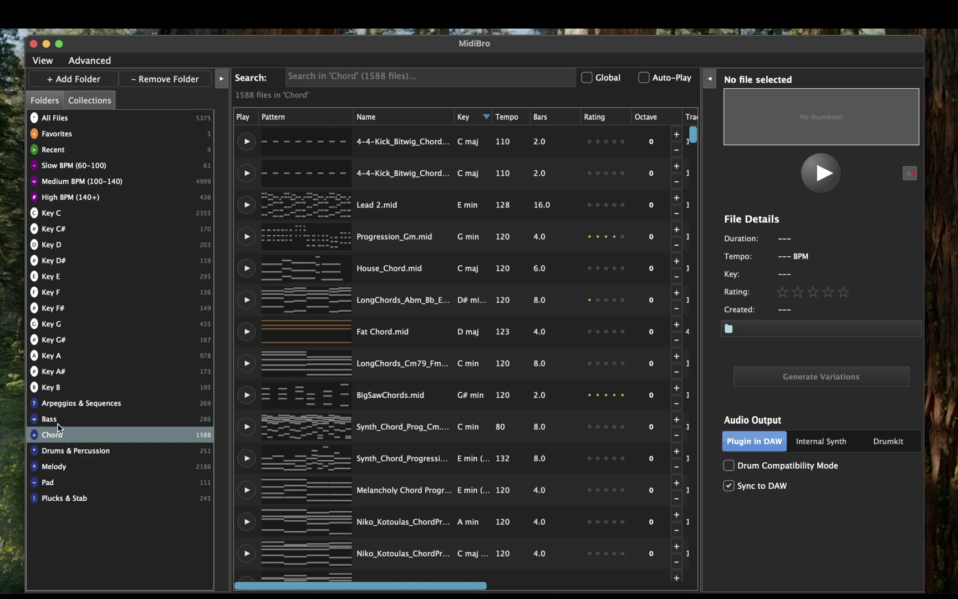
click(55, 465)
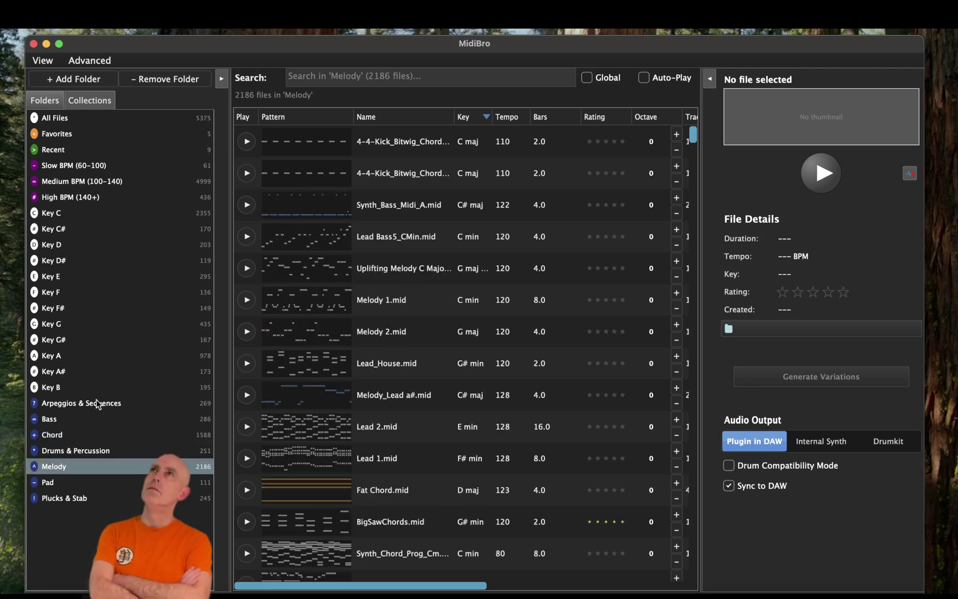
click(56, 355)
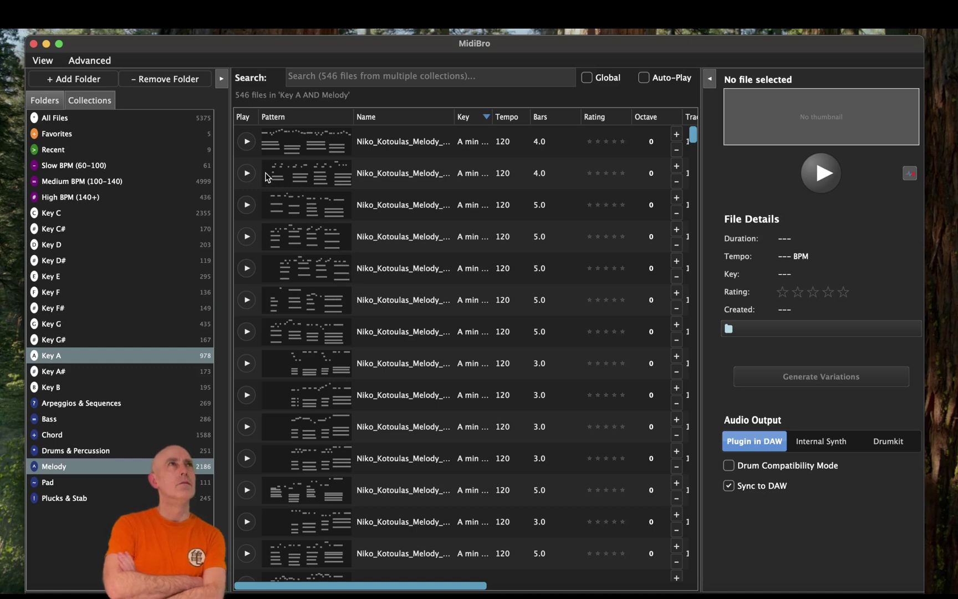
Step: Play Melody_3 Am-Dm-Am-Em, shift its octave to +2 and back to 0, and view its piano roll
click(247, 142)
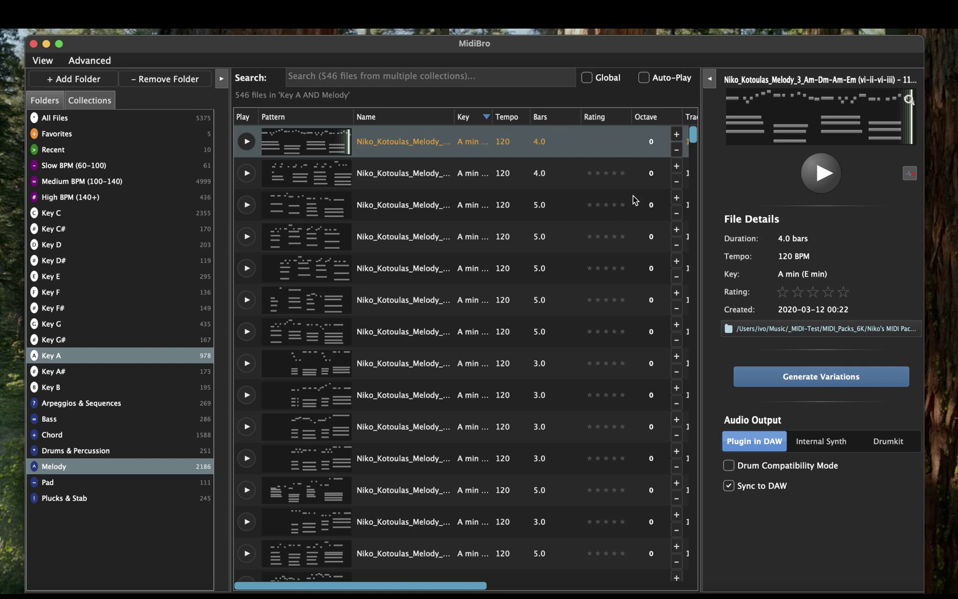
click(676, 136)
click(676, 136)
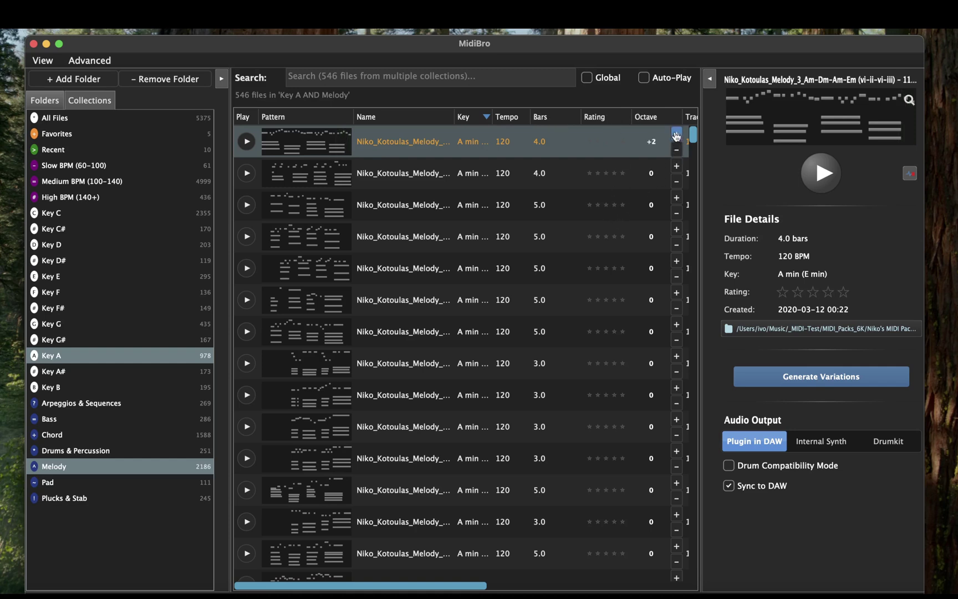
click(675, 151)
click(676, 151)
click(908, 101)
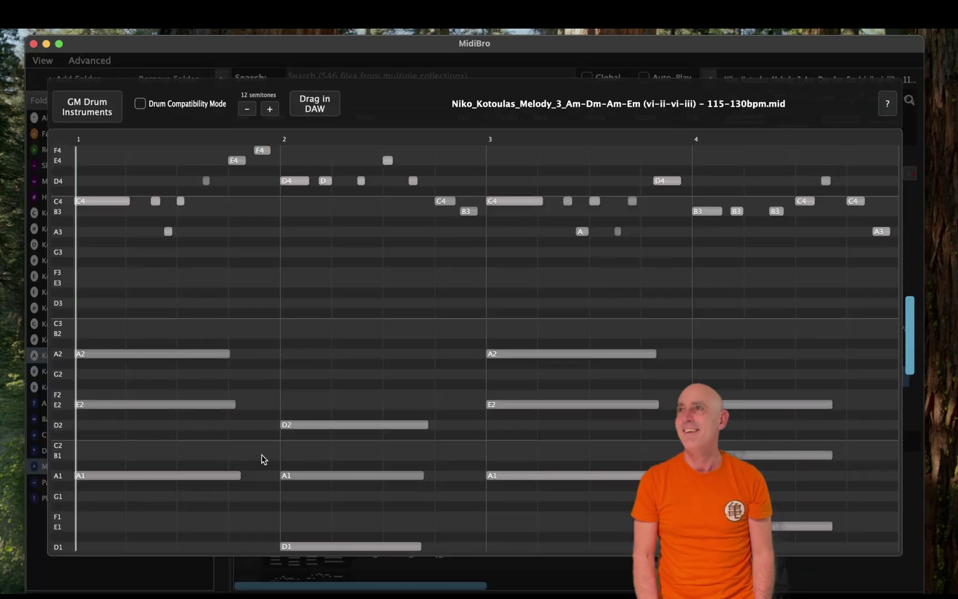
click(339, 156)
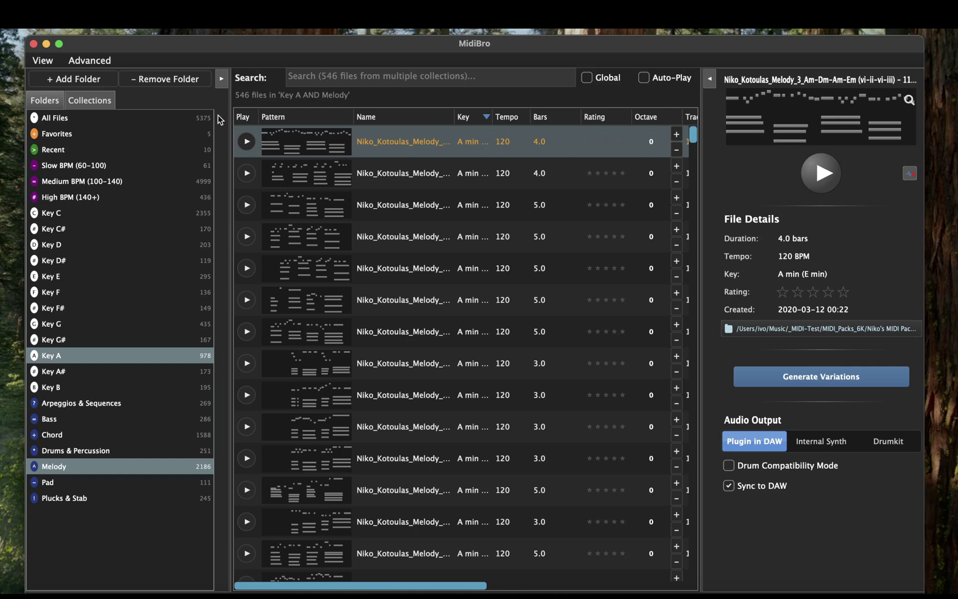
Step: Return to the chord_progressions folder and play, then stop, Pad_Shimmer_CMaj.mid
click(45, 99)
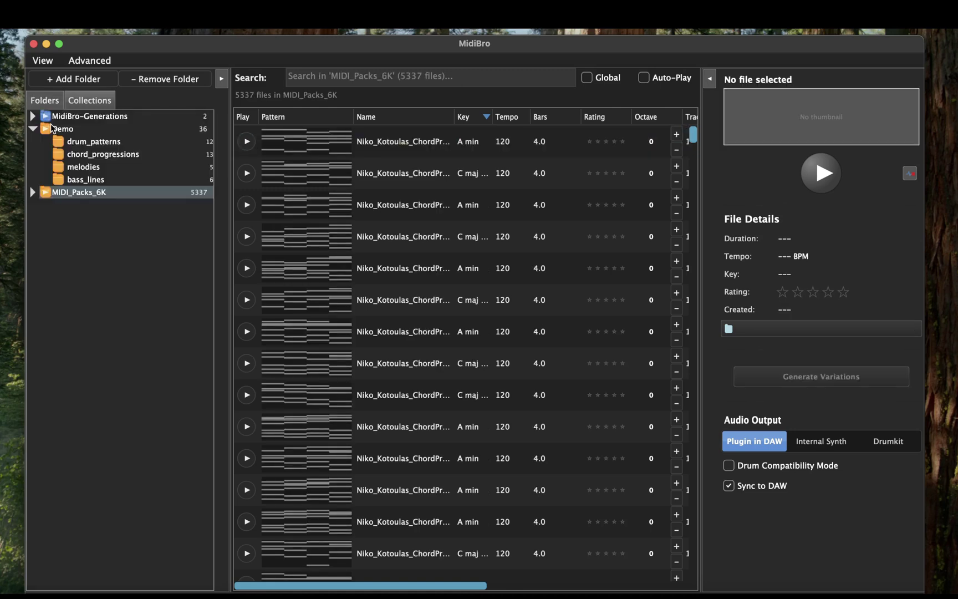
click(93, 158)
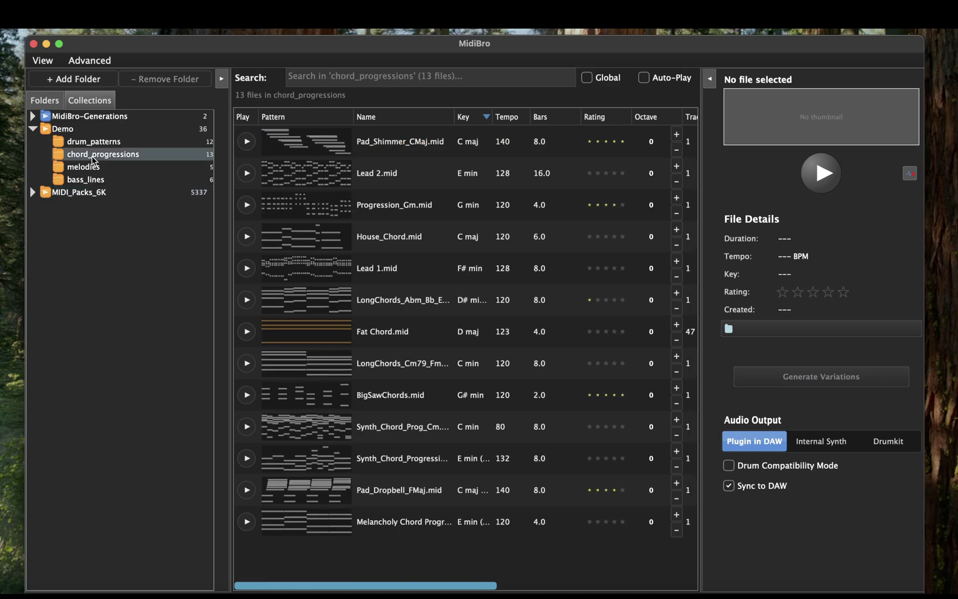
click(247, 141)
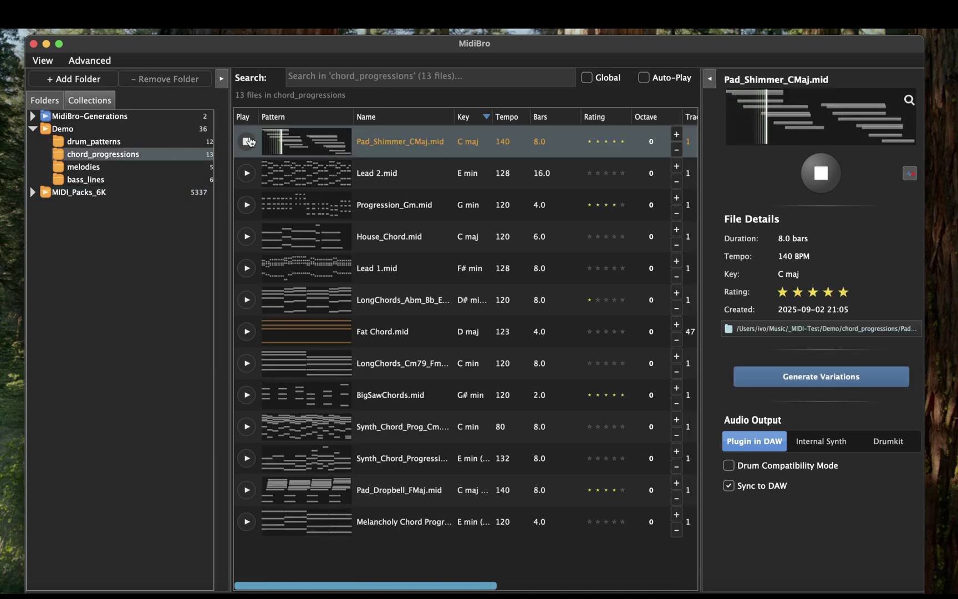
click(248, 142)
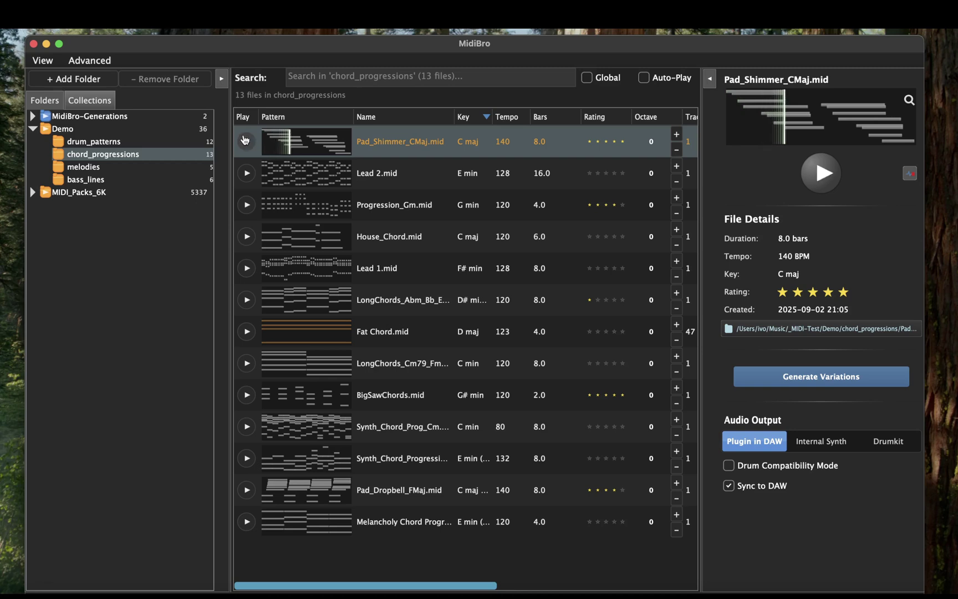
Step: Drop Pad_Shimmer_CMaj.mid into a Bitwig Diva clip slot without importing tempo automation
drag(181, 47, 614, 111)
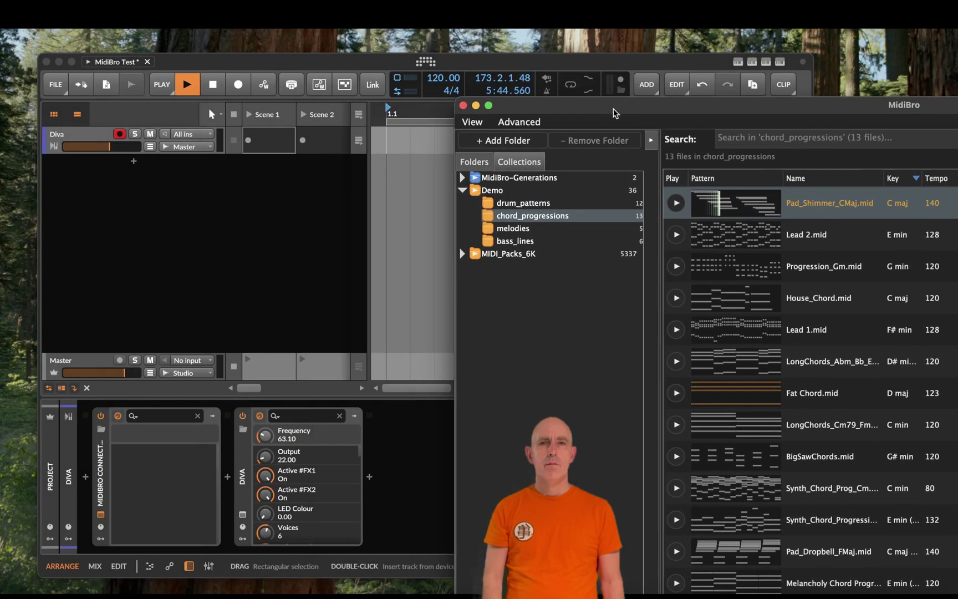
drag(720, 203, 269, 140)
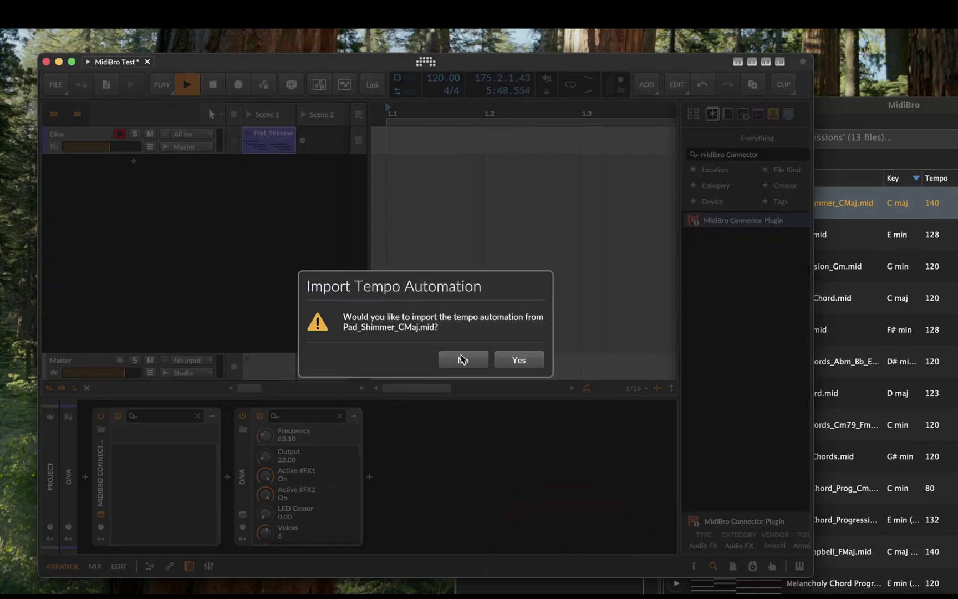
click(462, 360)
Step: Launch and stop the Pad_Shimmer clip, then bring MidiBro back to the front
click(247, 134)
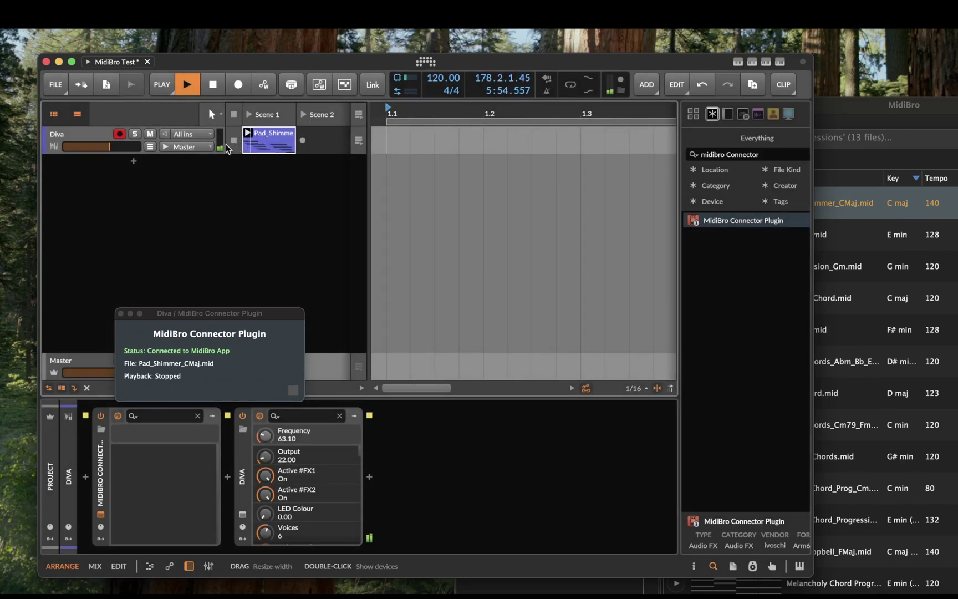
click(234, 140)
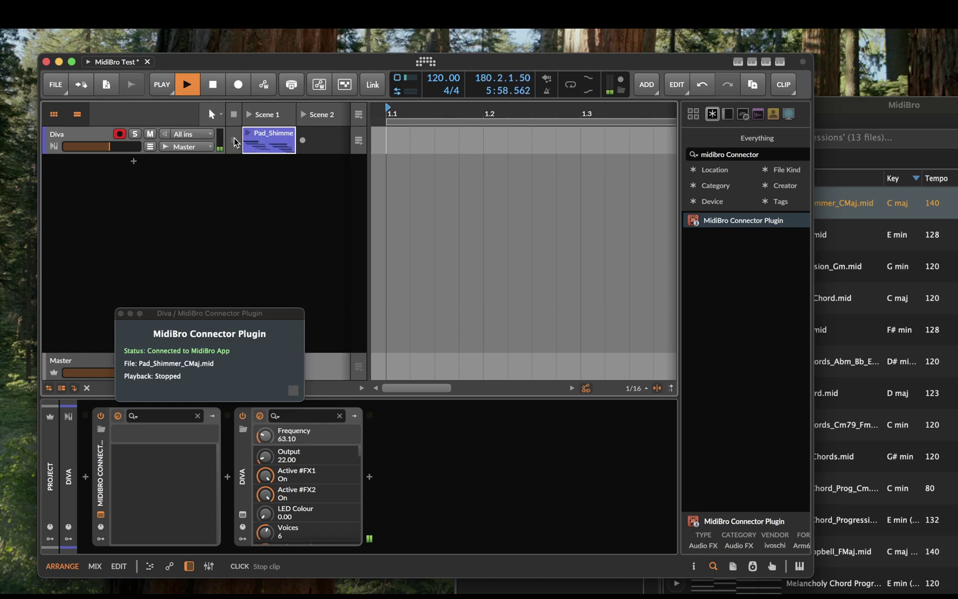
drag(838, 115, 401, 52)
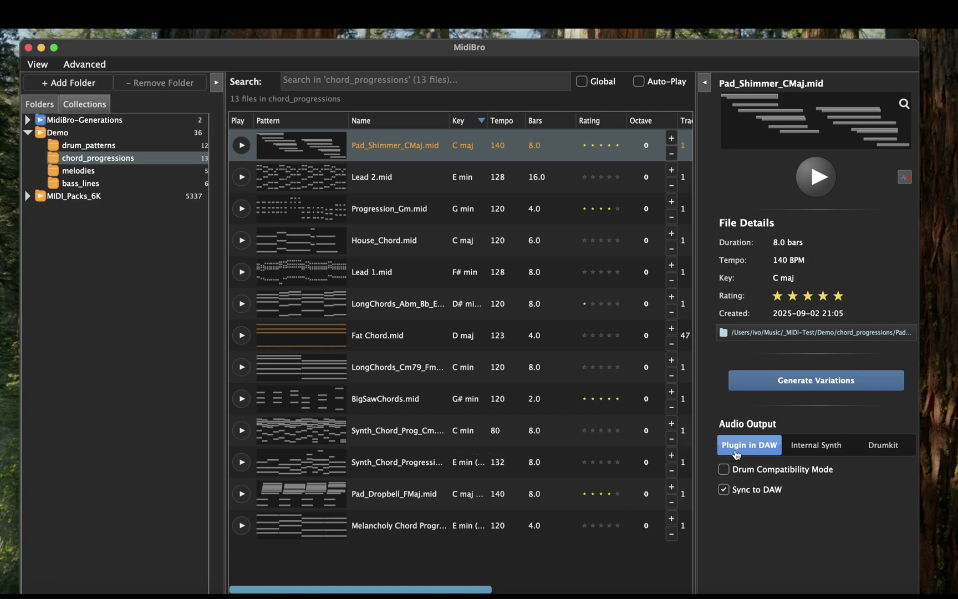
Step: Preview Pad_Shimmer_CMaj through the Internal Synth audio output
click(804, 448)
click(811, 178)
click(812, 178)
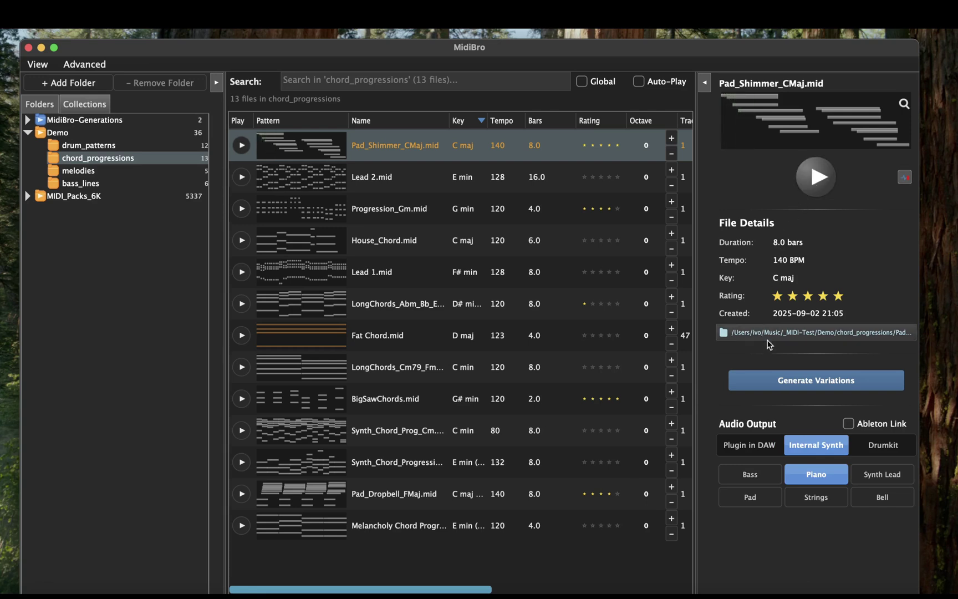
Step: Switch output to Drumkit, play CP_Drifter_Kick_Snare, then select BigSawChords.mid in chord_progressions
click(878, 444)
click(113, 146)
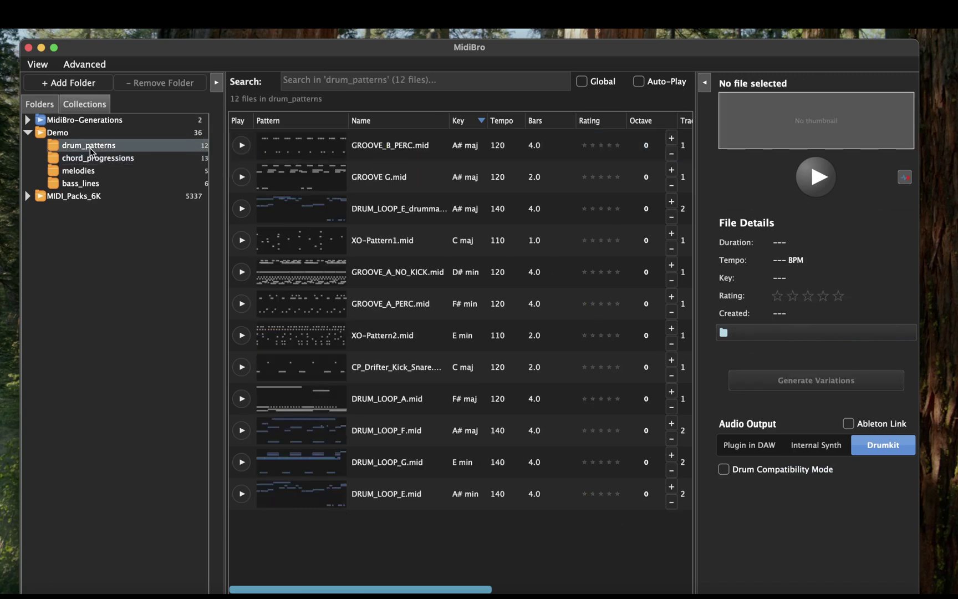
click(242, 366)
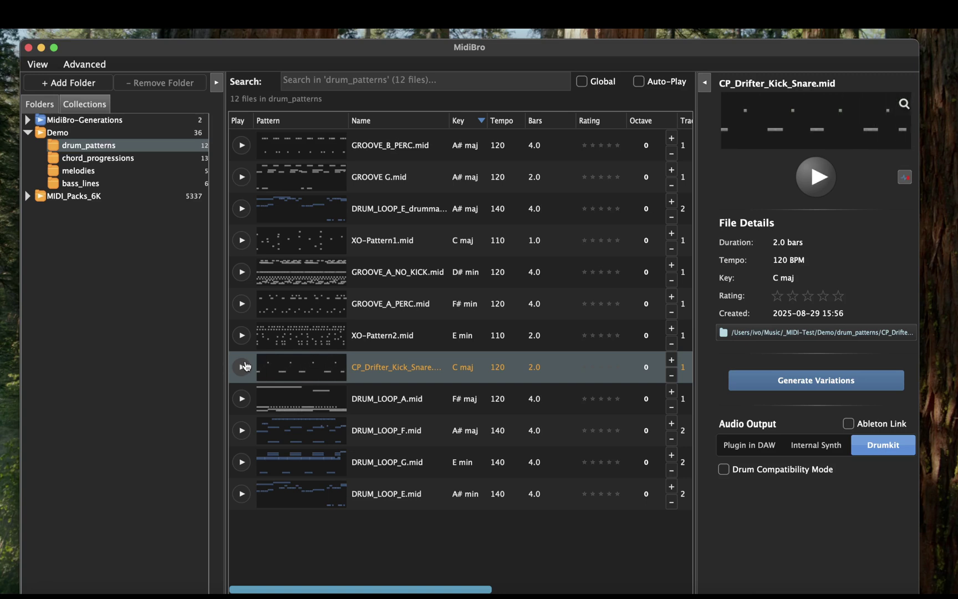
click(98, 158)
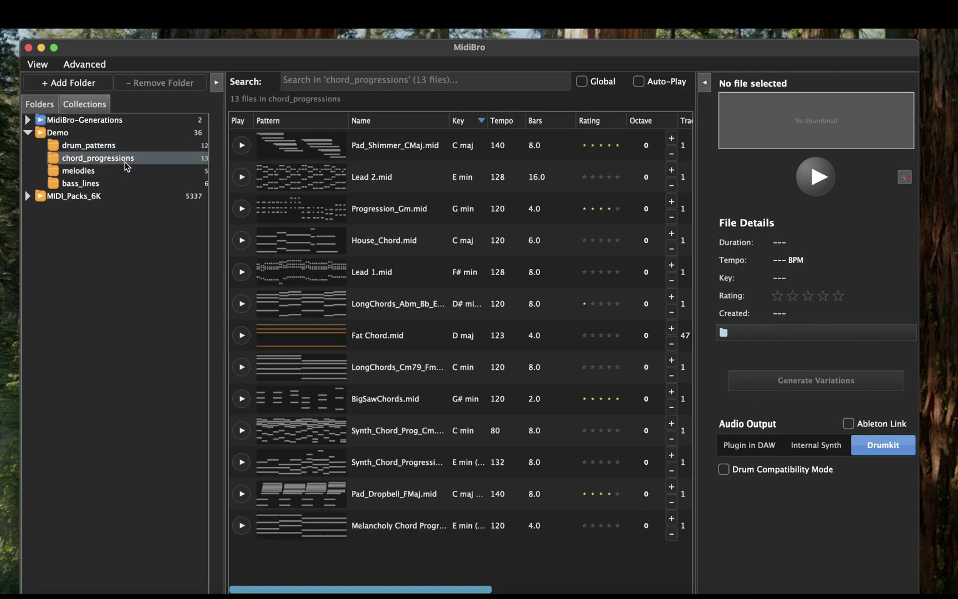
click(312, 404)
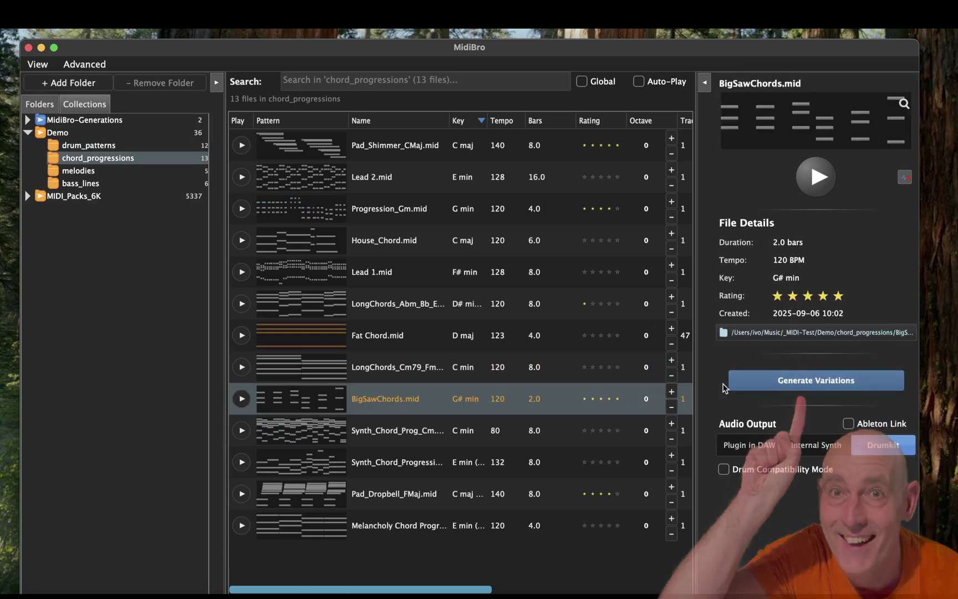
Step: Open Generate Variations for BigSawChords.mid, keep Shrink/Expand at 1.25x, enable Shuffle, and play the original
click(759, 382)
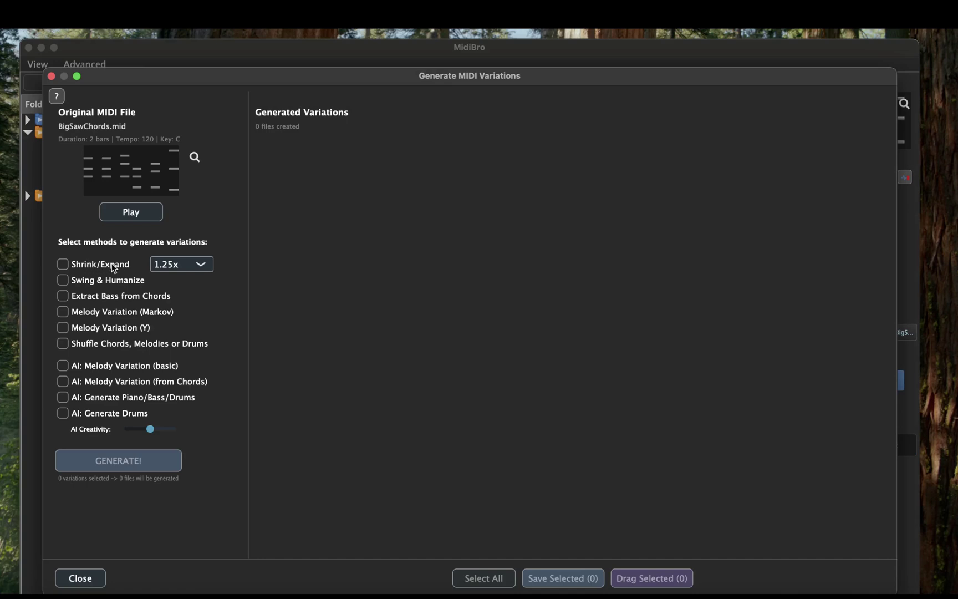
click(200, 266)
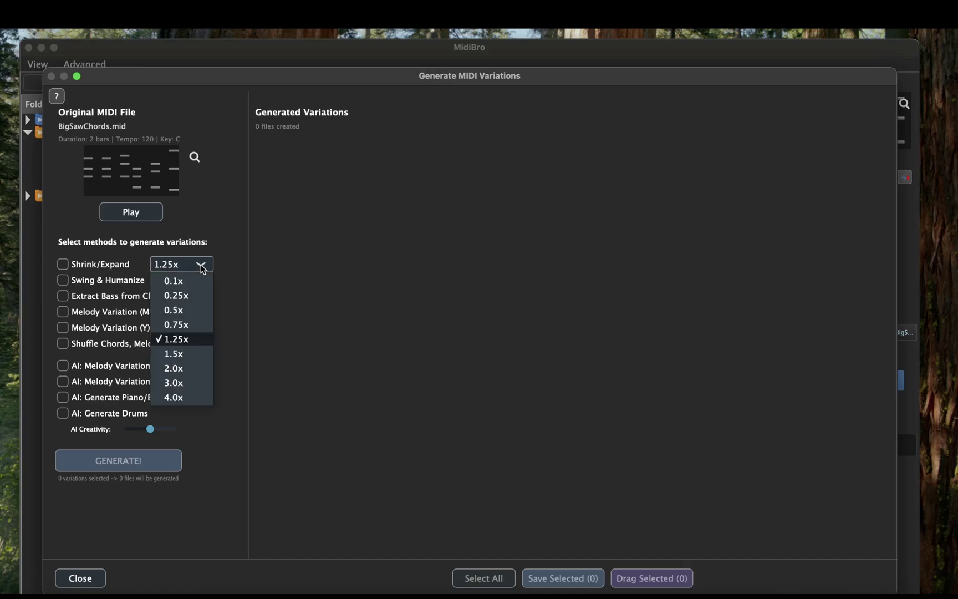
click(201, 266)
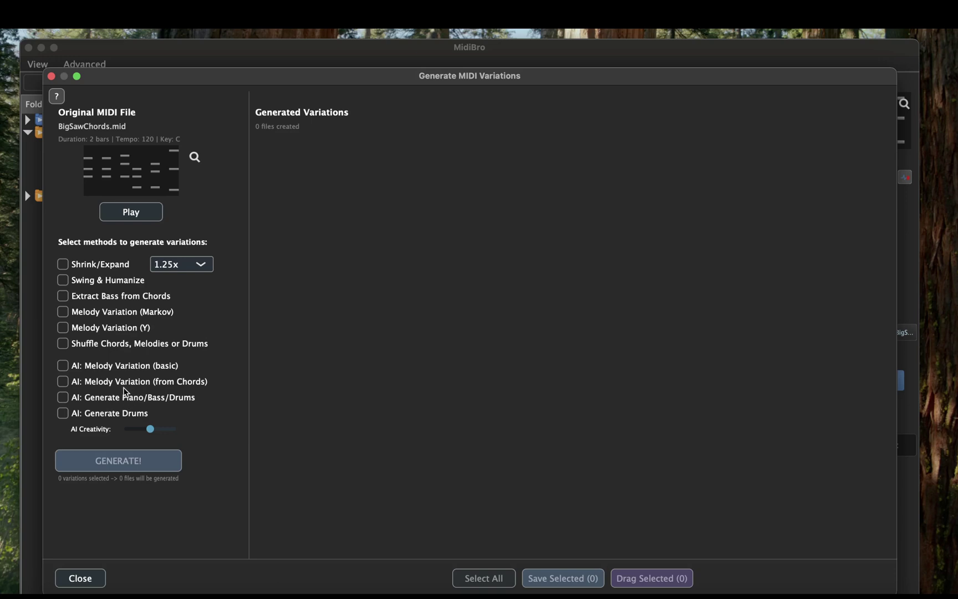
click(63, 344)
click(143, 215)
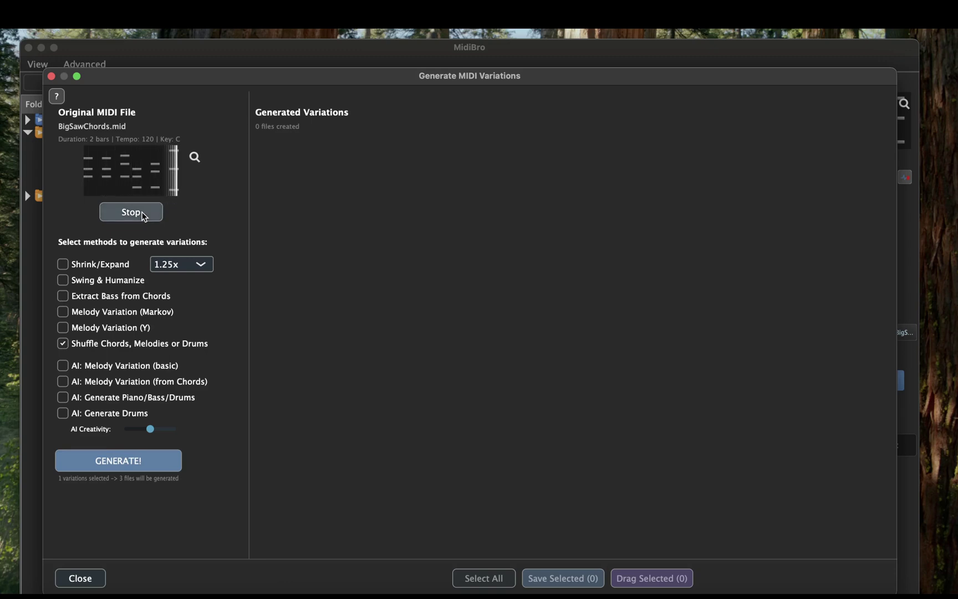
Step: Generate three shuffled variations, audition the second and first, then untick the Shuffle method
click(126, 464)
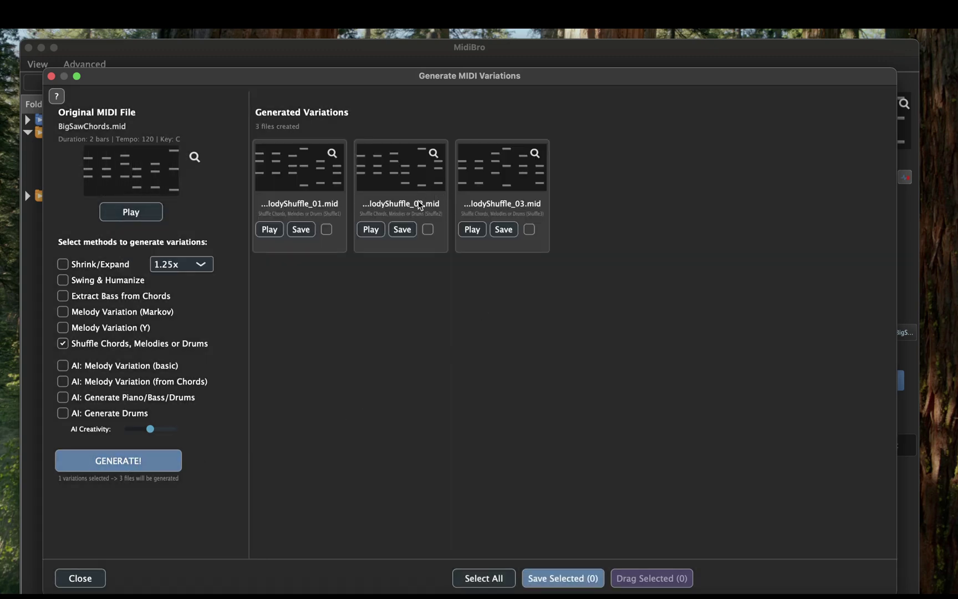
click(374, 235)
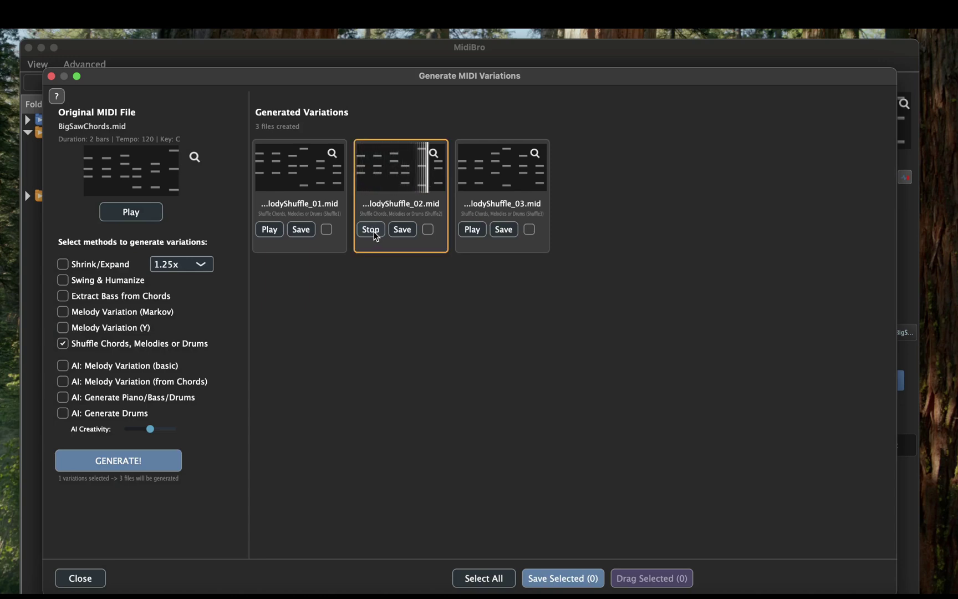
click(269, 230)
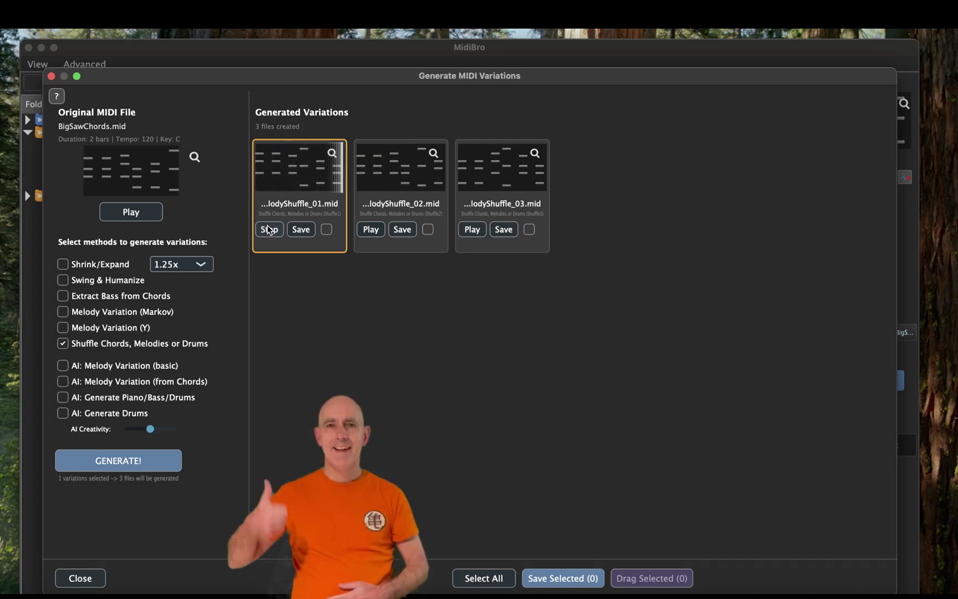
click(268, 229)
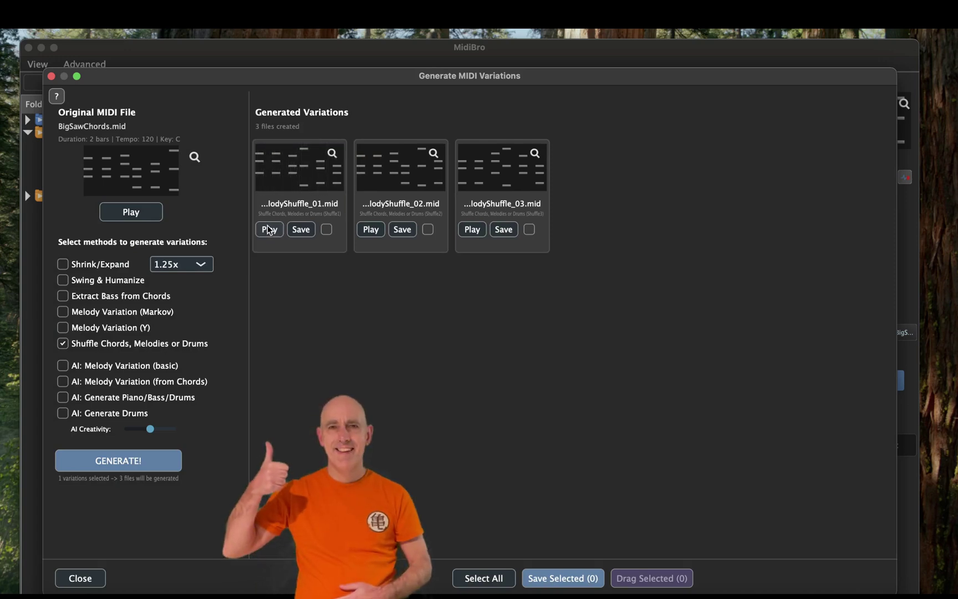
click(63, 343)
Step: Generate with AI: Melody Variation (basic), play and stop the first result, and close the dialog
click(63, 367)
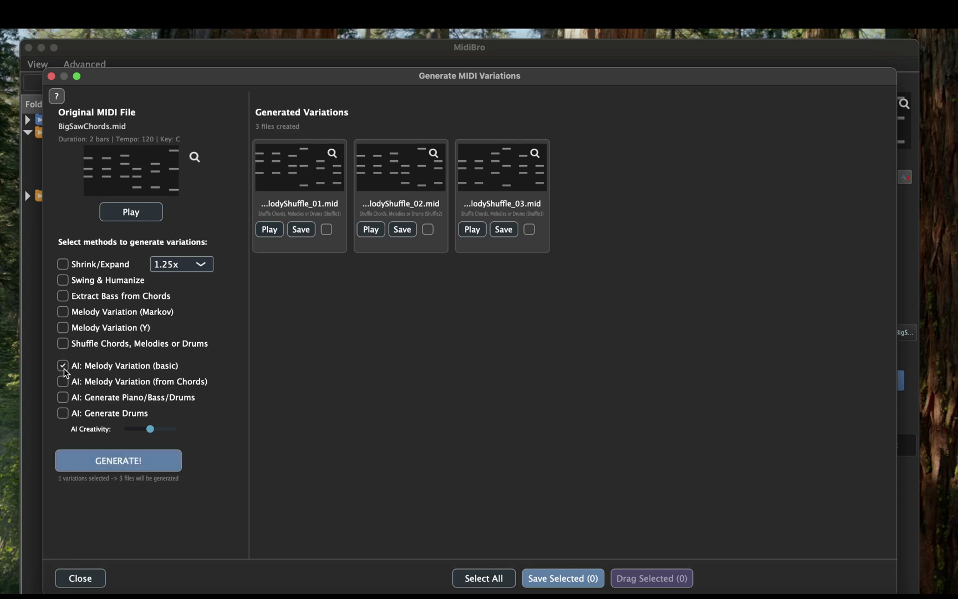
click(120, 465)
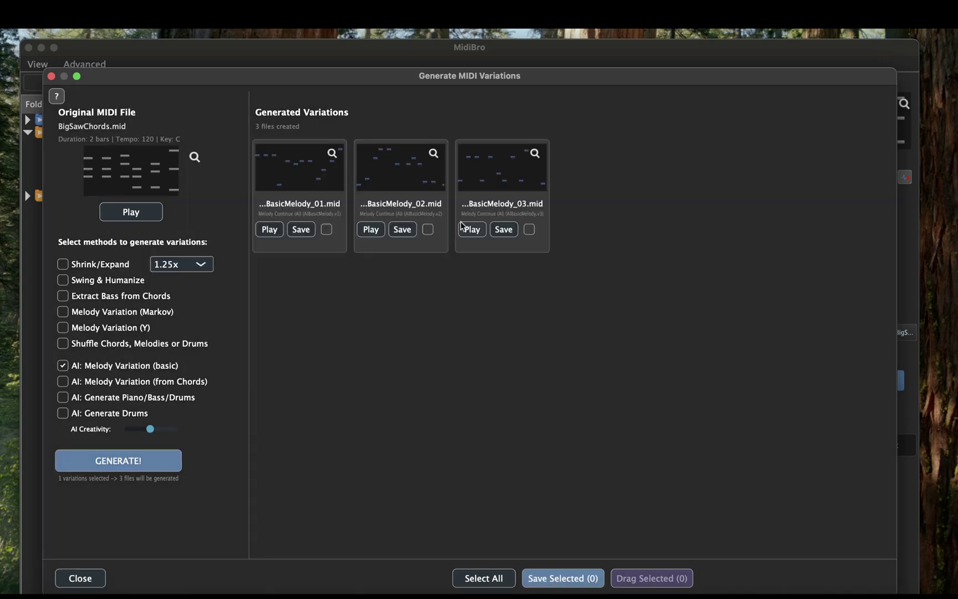
click(267, 229)
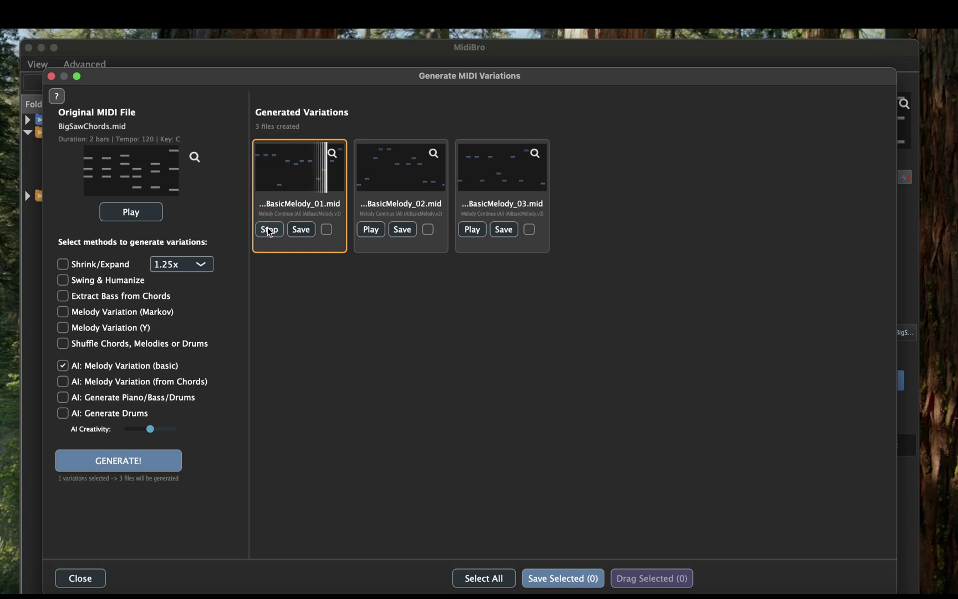
click(272, 231)
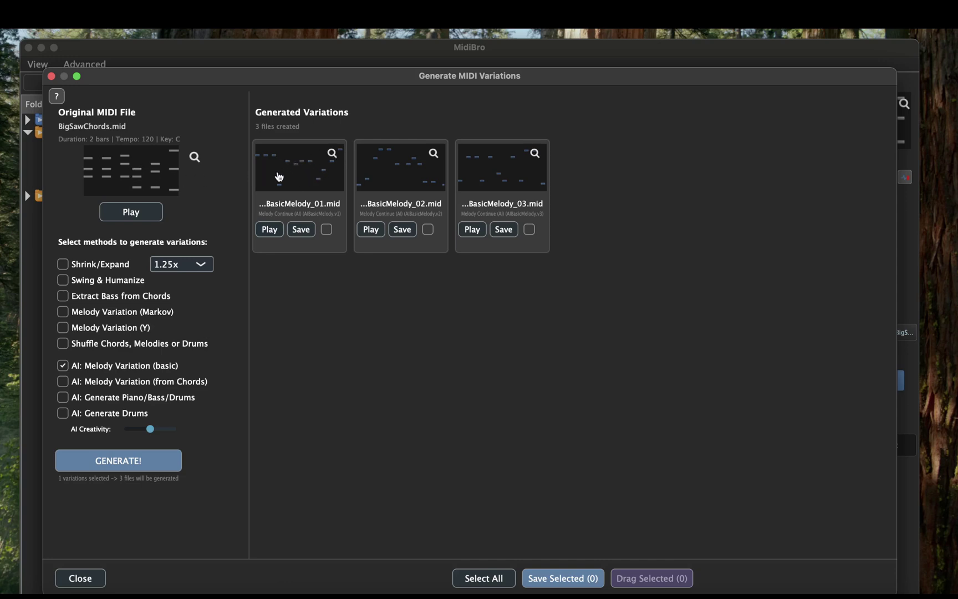
click(51, 77)
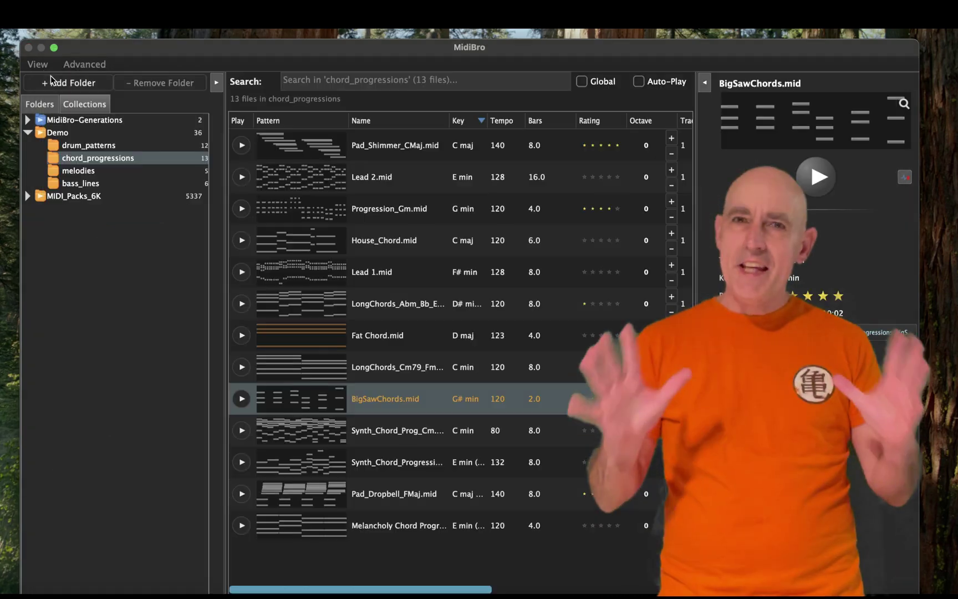